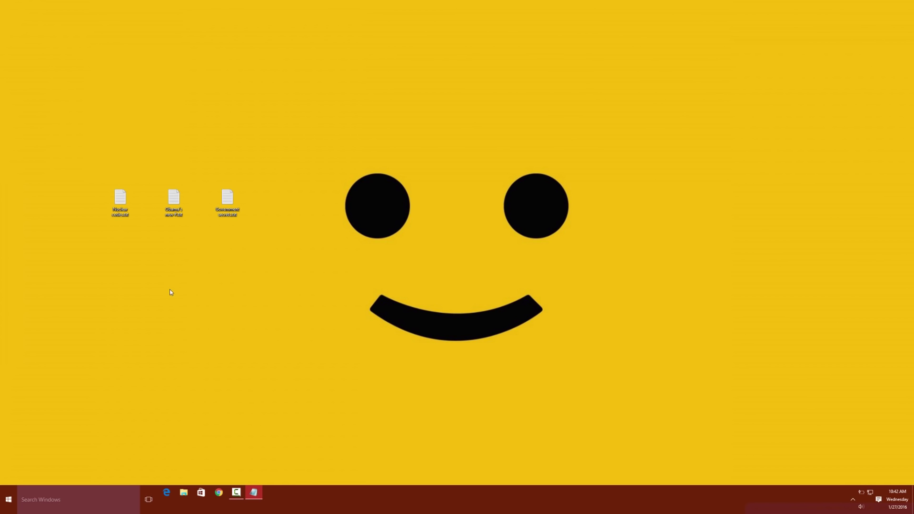
- Launch Google Chrome and close it again, then open and dismiss the Start menu
{"action": "left_click", "coordinate": [219, 493]}
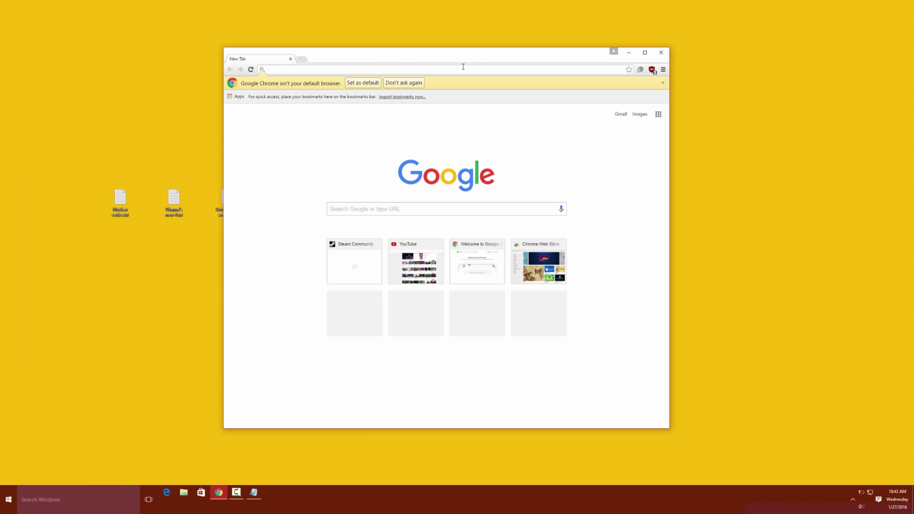
{"action": "left_click", "coordinate": [660, 53]}
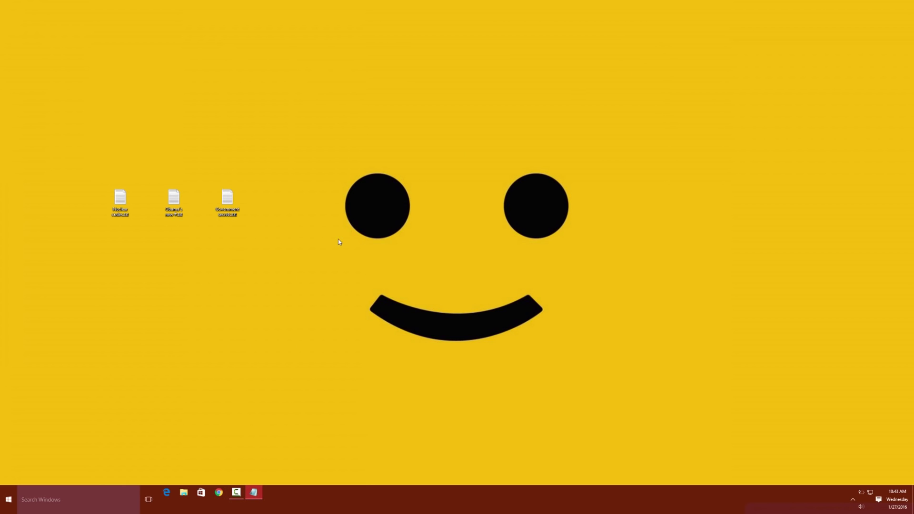
{"action": "left_click", "coordinate": [8, 499]}
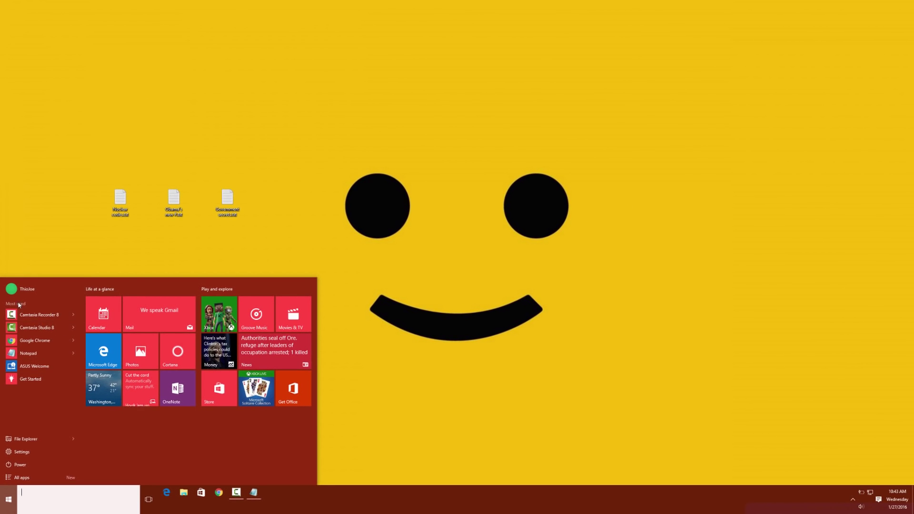
{"action": "left_click", "coordinate": [122, 245]}
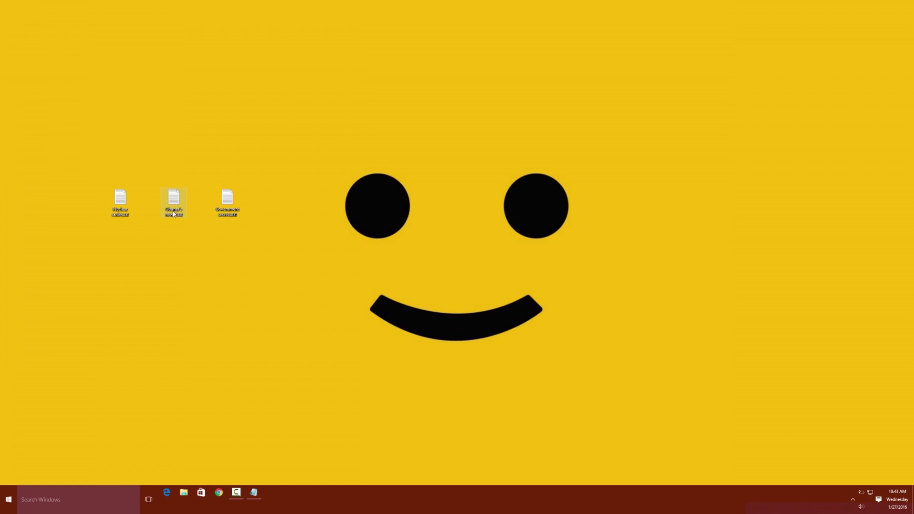
- Arrange the icons: Government secrets top-left, Nuclear codes below it, Obama's new File beside Nuclear codes
{"action": "left_click_drag", "start_coordinate": [174, 216], "coordinate": [138, 145]}
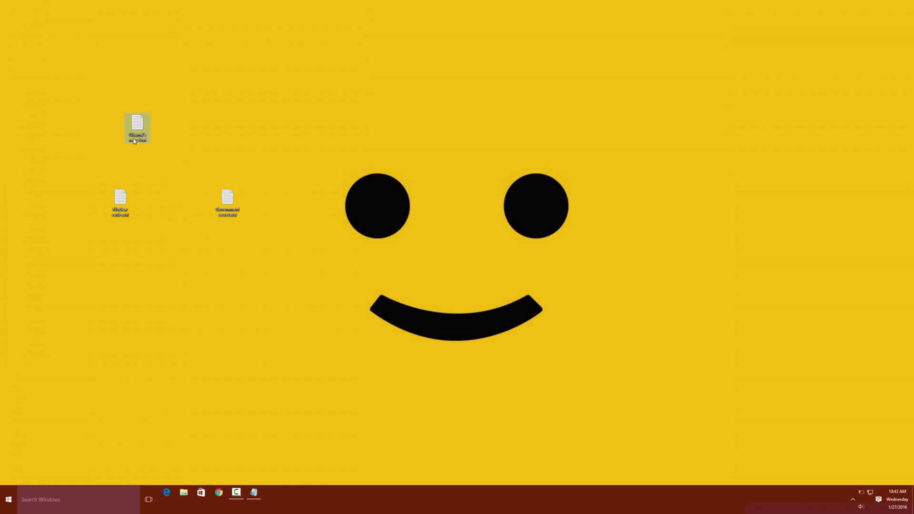
{"action": "left_click_drag", "start_coordinate": [123, 214], "coordinate": [176, 284]}
{"action": "left_click_drag", "start_coordinate": [225, 213], "coordinate": [90, 214]}
{"action": "left_click_drag", "start_coordinate": [164, 275], "coordinate": [217, 128]}
{"action": "left_click_drag", "start_coordinate": [148, 135], "coordinate": [176, 209]}
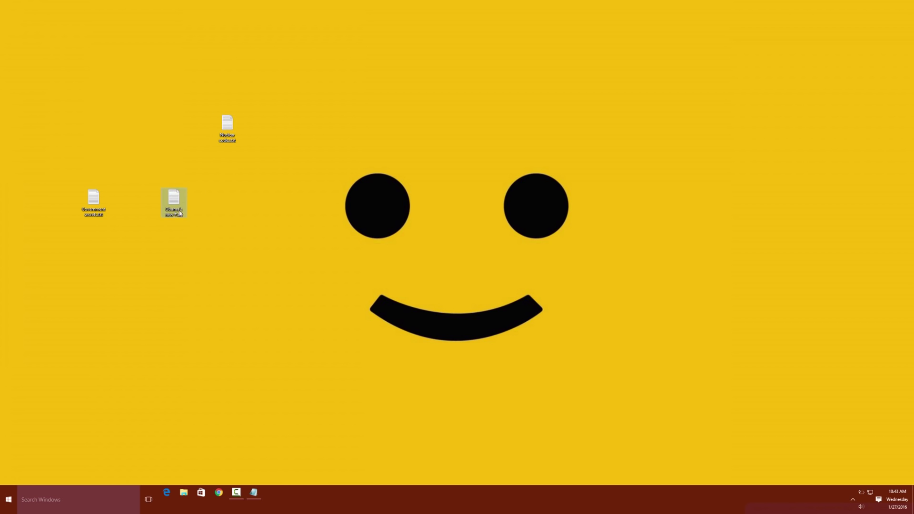
{"action": "left_click_drag", "start_coordinate": [100, 211], "coordinate": [127, 135]}
{"action": "left_click_drag", "start_coordinate": [222, 132], "coordinate": [115, 210]}
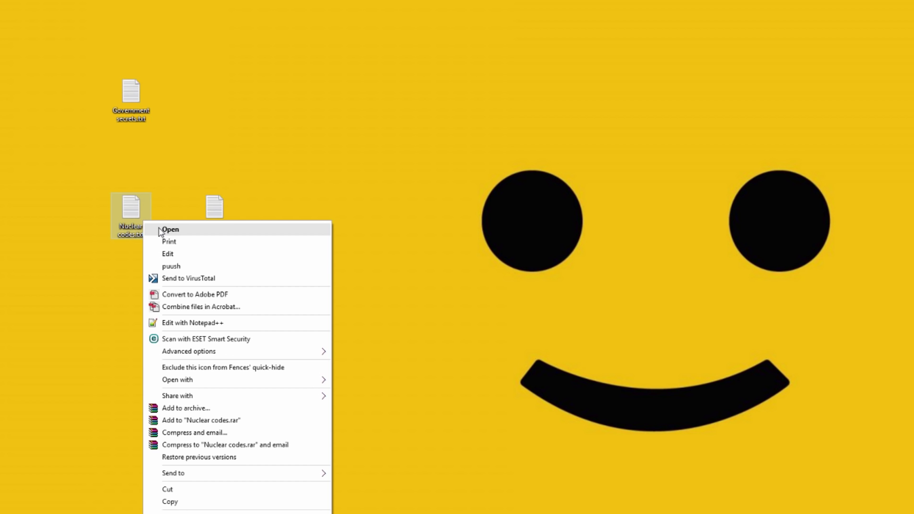
{"action": "left_click", "coordinate": [167, 230]}
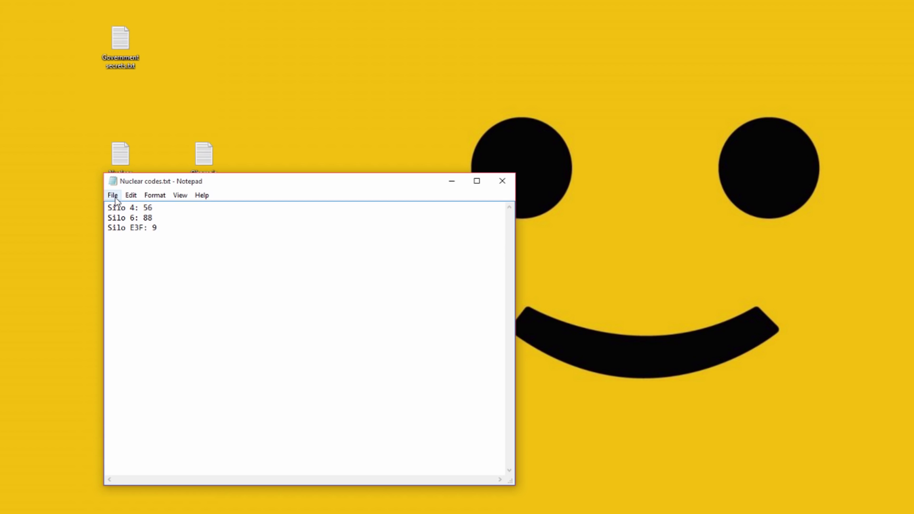
{"action": "left_click", "coordinate": [210, 236]}
{"action": "type", "text": "555555555555555555555"}
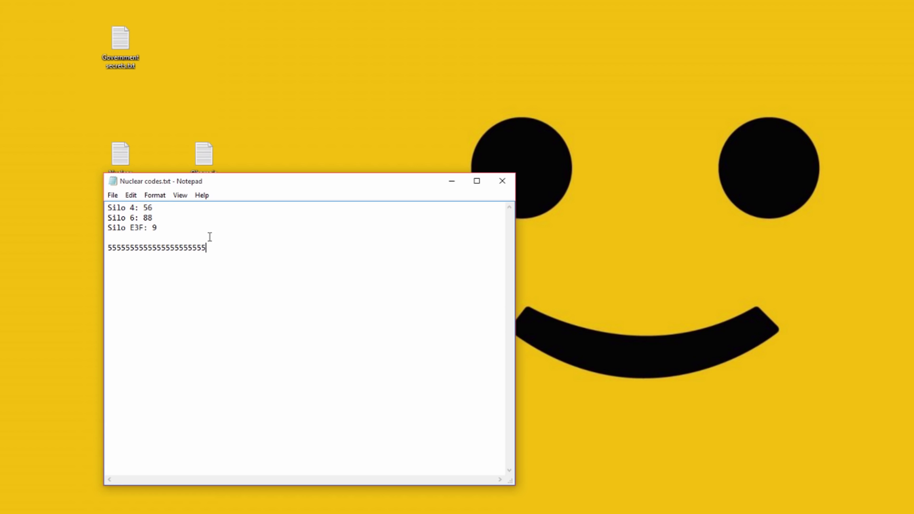
- Save the edited Nuclear codes.txt from the File menu and close it
{"action": "left_click", "coordinate": [111, 196]}
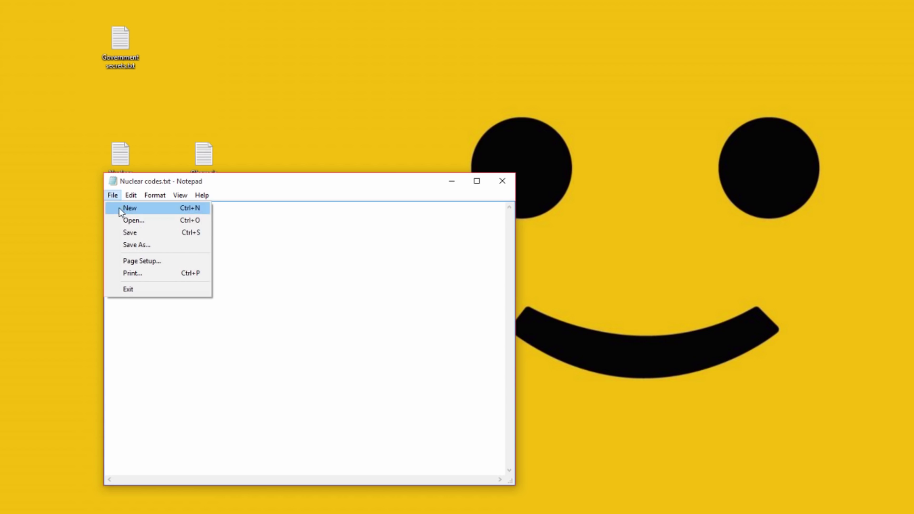
{"action": "left_click", "coordinate": [134, 236]}
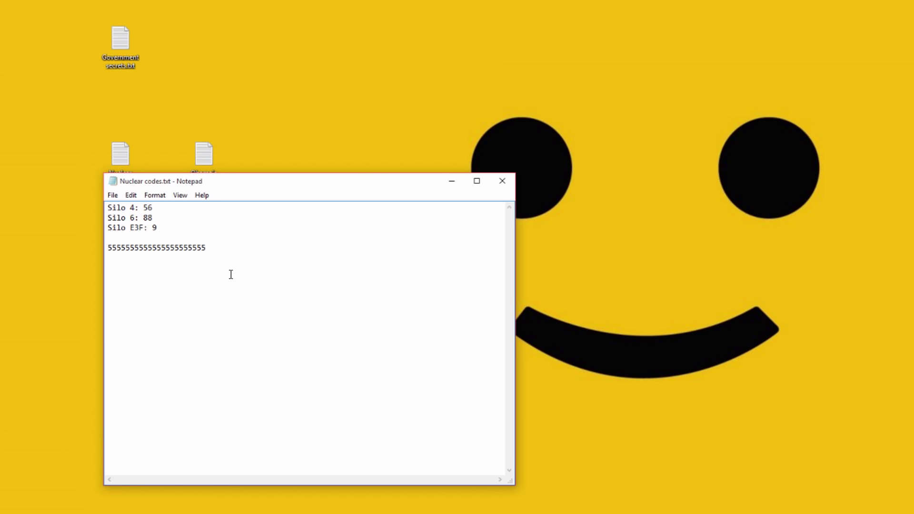
{"action": "left_click", "coordinate": [503, 186]}
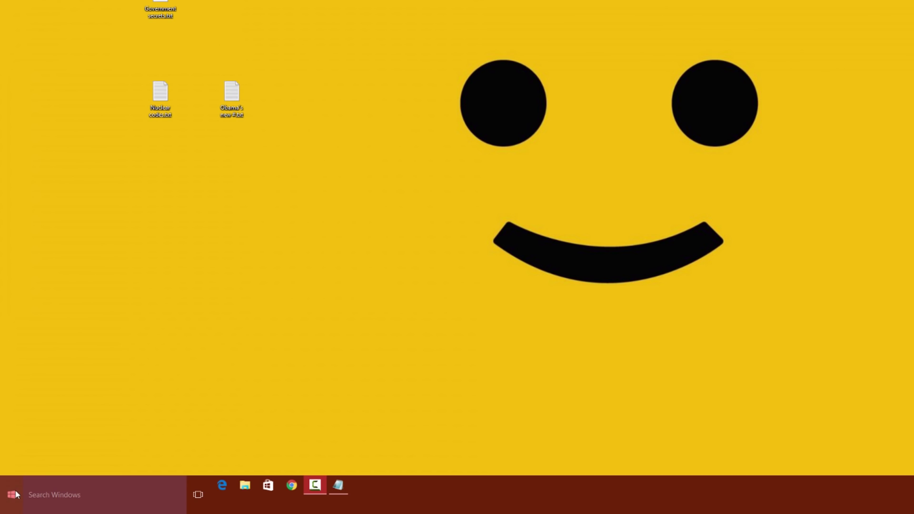
- Launch a blank Notepad from the Start menu's Most used list
{"action": "left_click", "coordinate": [15, 495]}
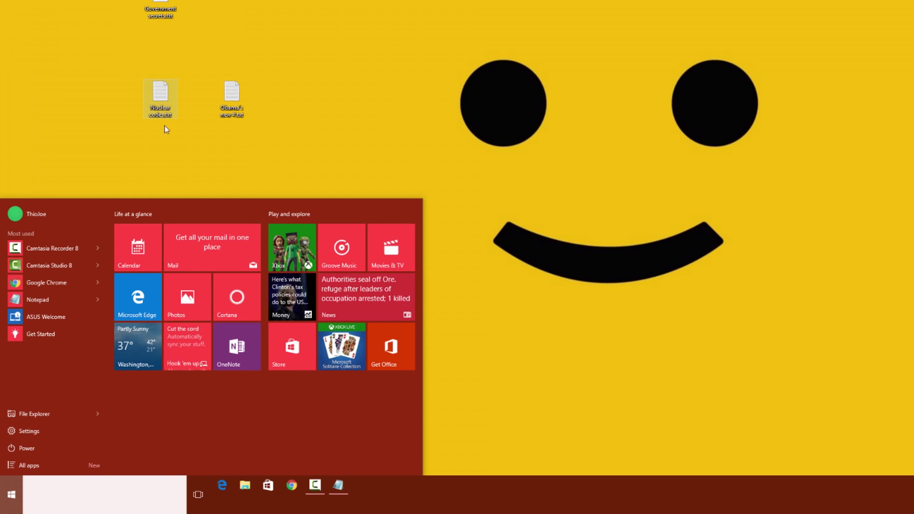
{"action": "left_click", "coordinate": [54, 298]}
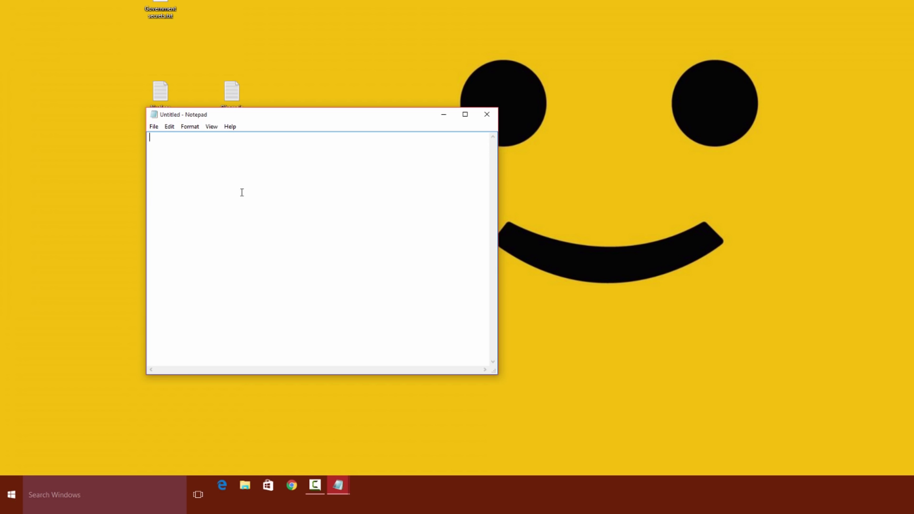
- Type the line 'hello, how are you today' into the new Notepad document
{"action": "left_click_drag", "start_coordinate": [183, 115], "coordinate": [180, 138]}
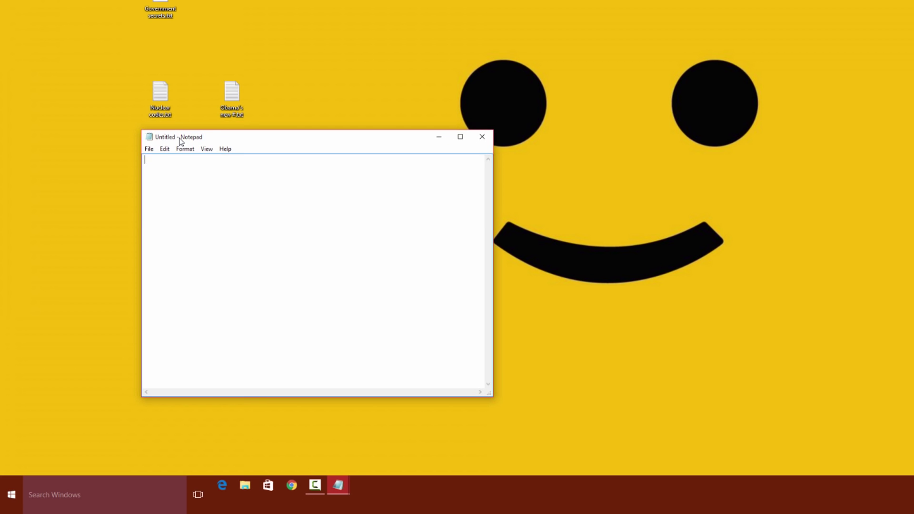
{"action": "type", "text": "hello, how are you o"}
{"action": "type", "text": "oday"}
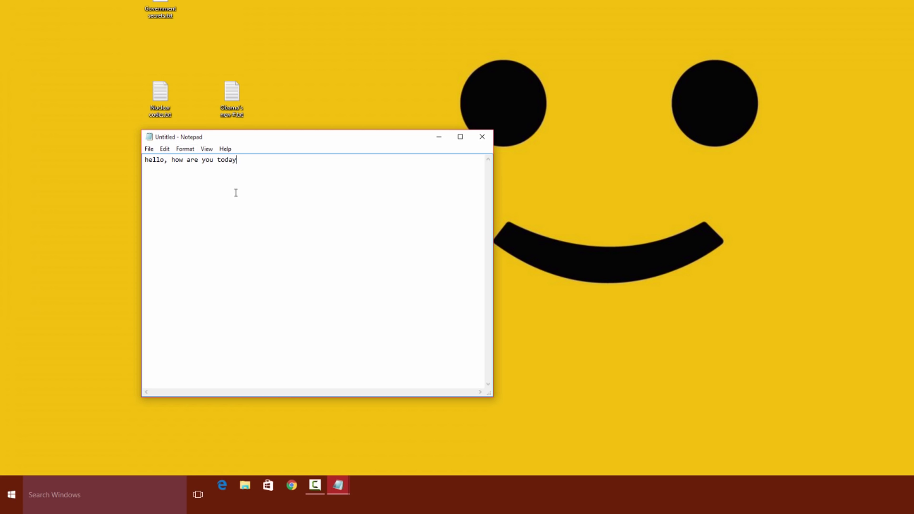
{"action": "left_click_drag", "start_coordinate": [249, 172], "coordinate": [144, 160]}
{"action": "left_click", "coordinate": [271, 160]}
- Change the first letter to a capital 'H', then undo it back to lowercase
{"action": "left_click", "coordinate": [147, 160]}
{"action": "key", "text": "BackSpace"}
{"action": "type", "text": "H"}
{"action": "key", "text": "ctrl+z"}
{"action": "left_click_drag", "start_coordinate": [224, 139], "coordinate": [210, 137]}
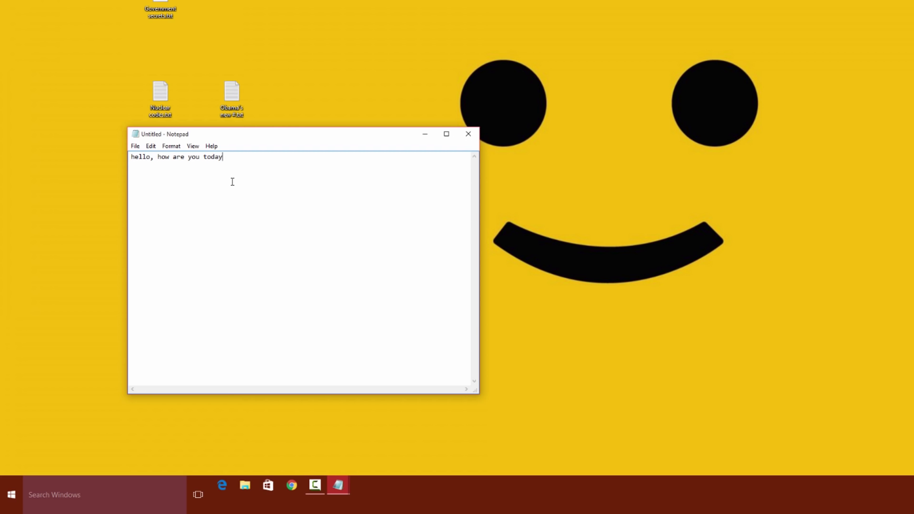
{"action": "left_click_drag", "start_coordinate": [196, 137], "coordinate": [192, 139]}
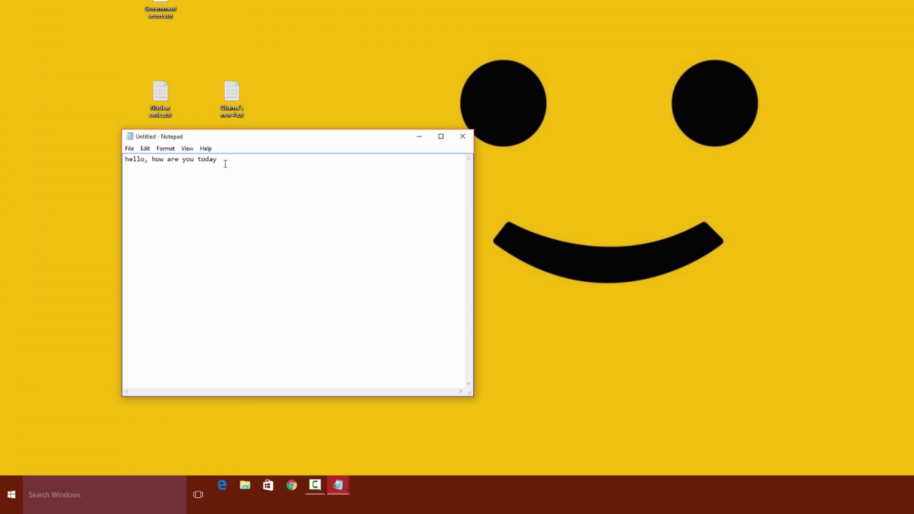
- Copy the line 'hello, how are you today' to the clipboard
{"action": "left_click_drag", "start_coordinate": [232, 163], "coordinate": [125, 163]}
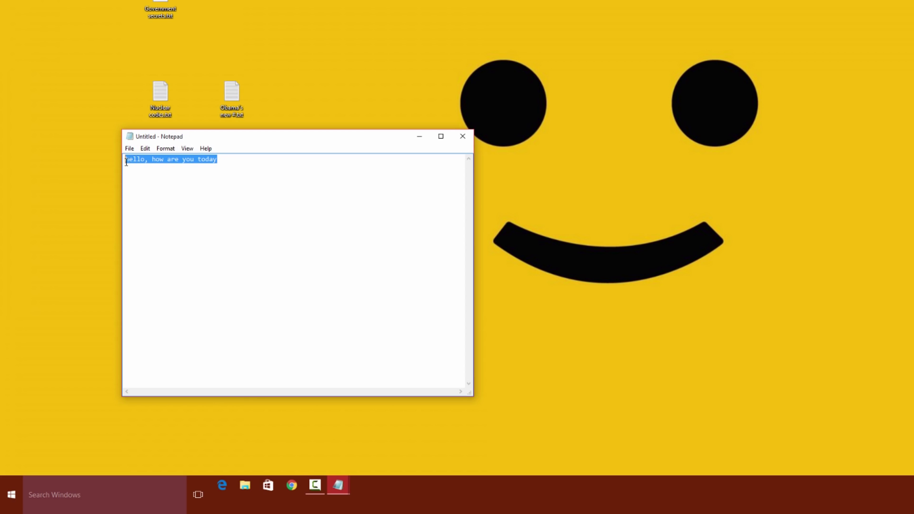
{"action": "right_click", "coordinate": [161, 160]}
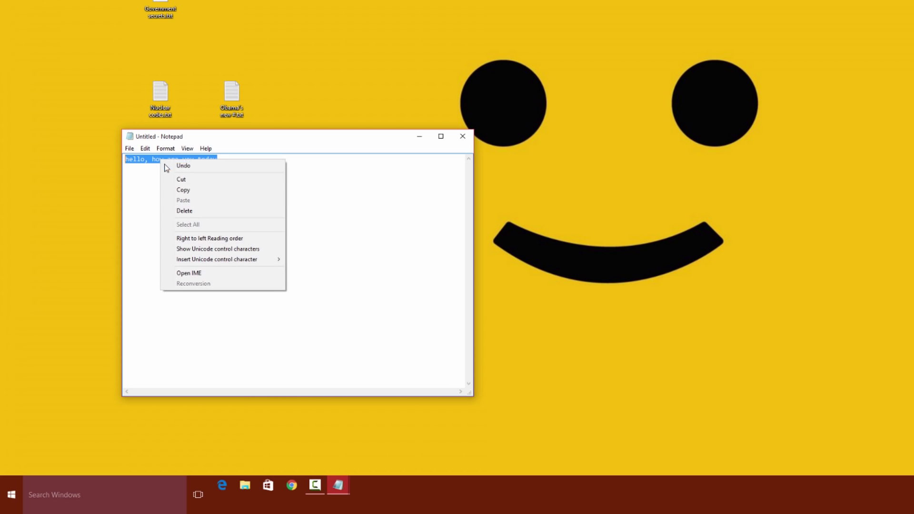
{"action": "right_click", "coordinate": [148, 160]}
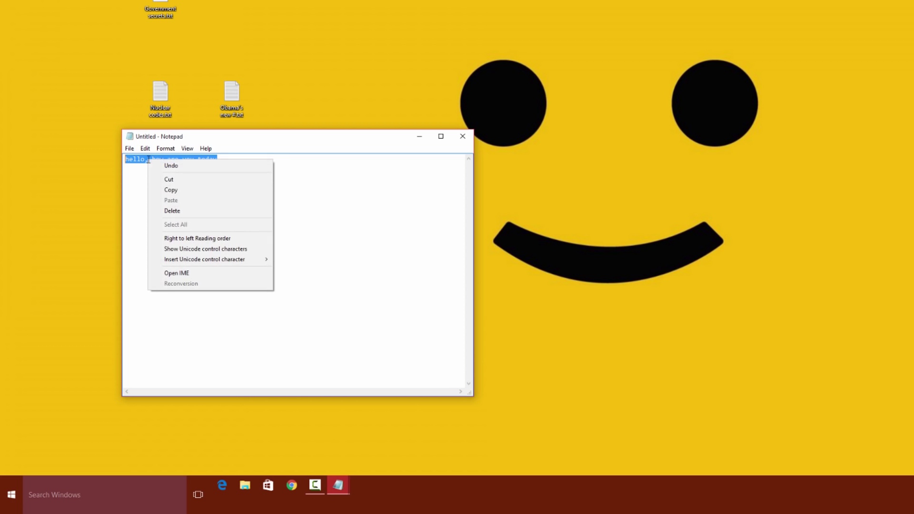
{"action": "left_click", "coordinate": [161, 189]}
- Paste the greeting onto a new second line, then close the note with Don't Save
{"action": "left_click", "coordinate": [242, 173]}
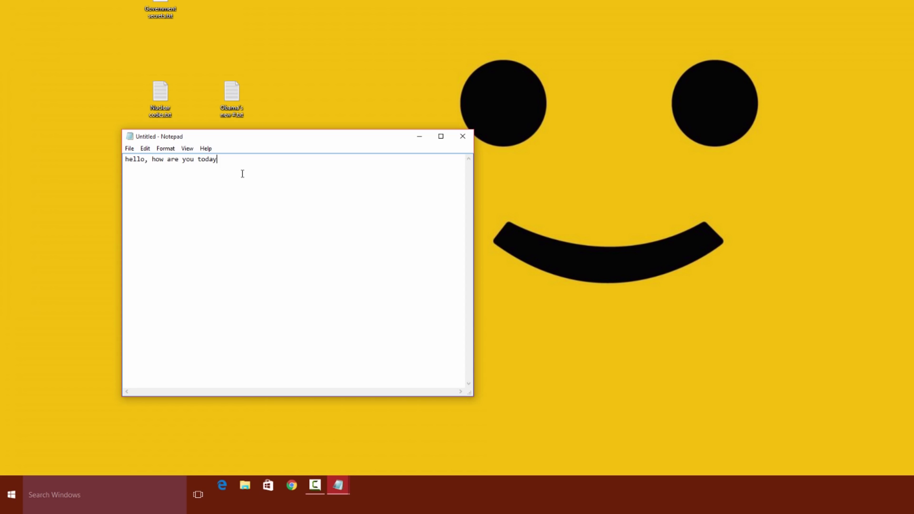
{"action": "key", "text": "Return"}
{"action": "right_click", "coordinate": [145, 172]}
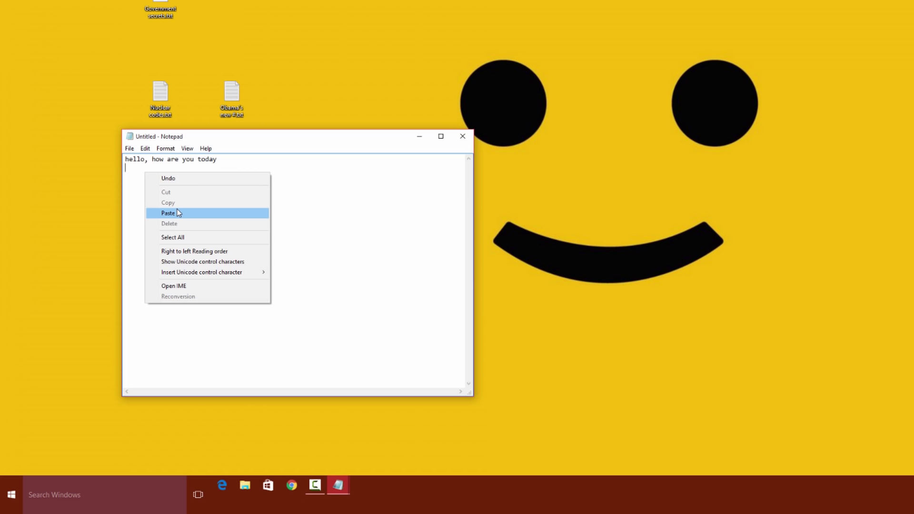
{"action": "left_click", "coordinate": [178, 213]}
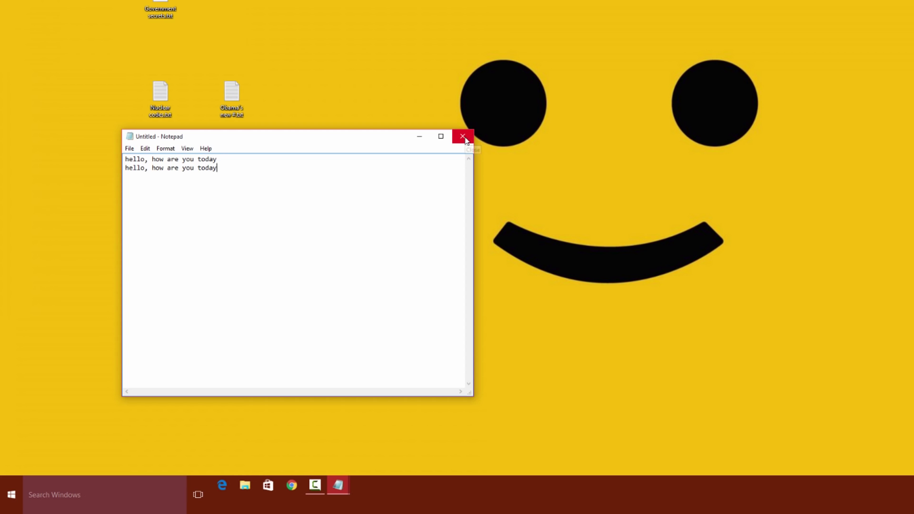
{"action": "left_click", "coordinate": [463, 137]}
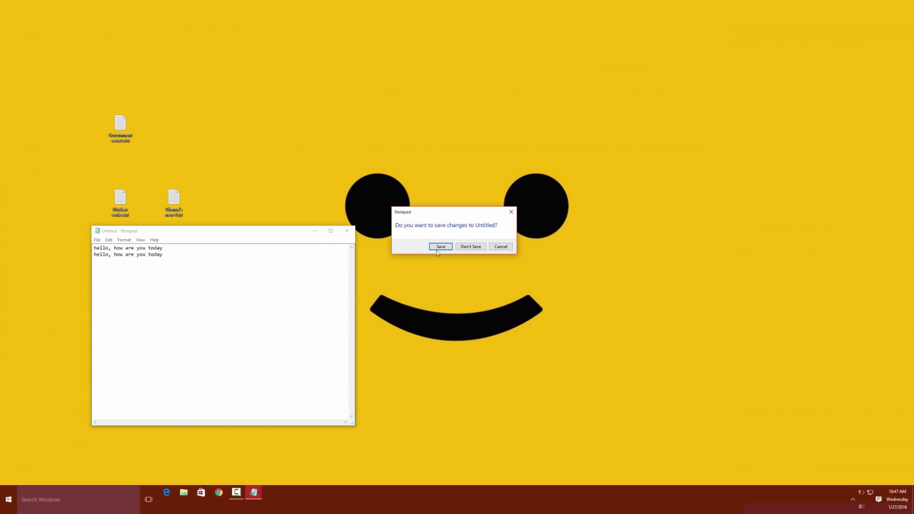
{"action": "left_click", "coordinate": [470, 248]}
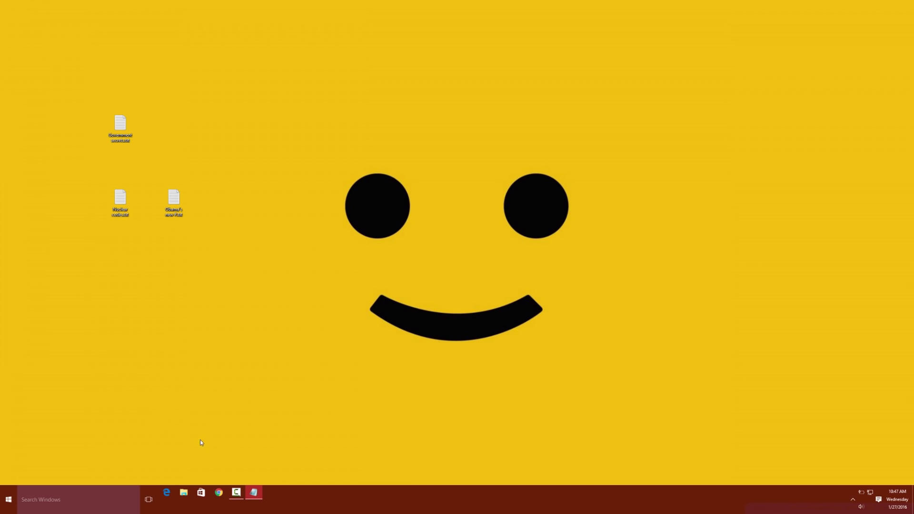
- Open Google Chrome from the taskbar and dismiss the default-browser notice
{"action": "left_click", "coordinate": [219, 493]}
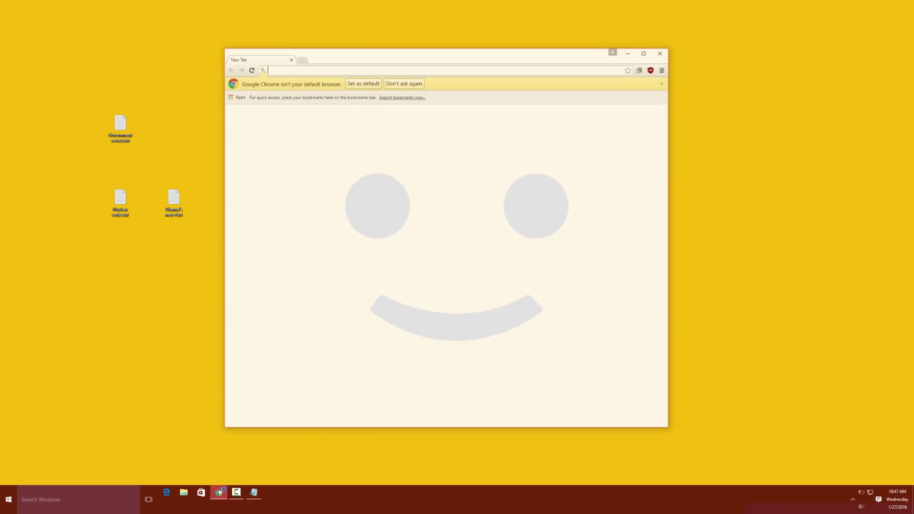
{"action": "left_click_drag", "start_coordinate": [350, 59], "coordinate": [322, 70]}
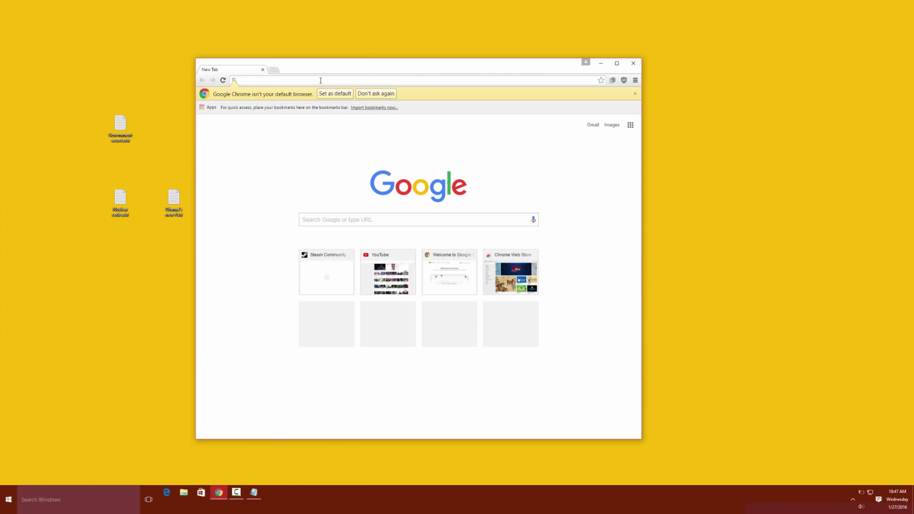
{"action": "left_click", "coordinate": [635, 94]}
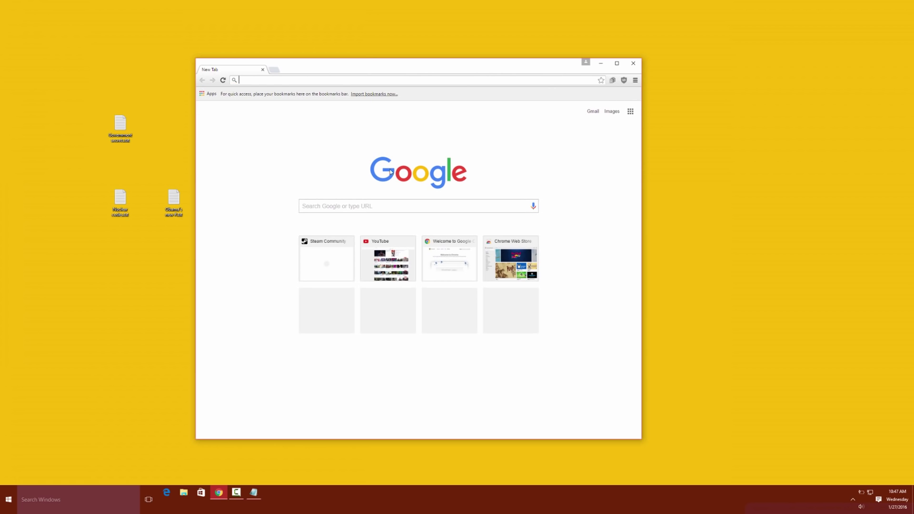
- Go to google.com in the address bar
{"action": "left_click", "coordinate": [318, 81]}
{"action": "type", "text": "google.com"}
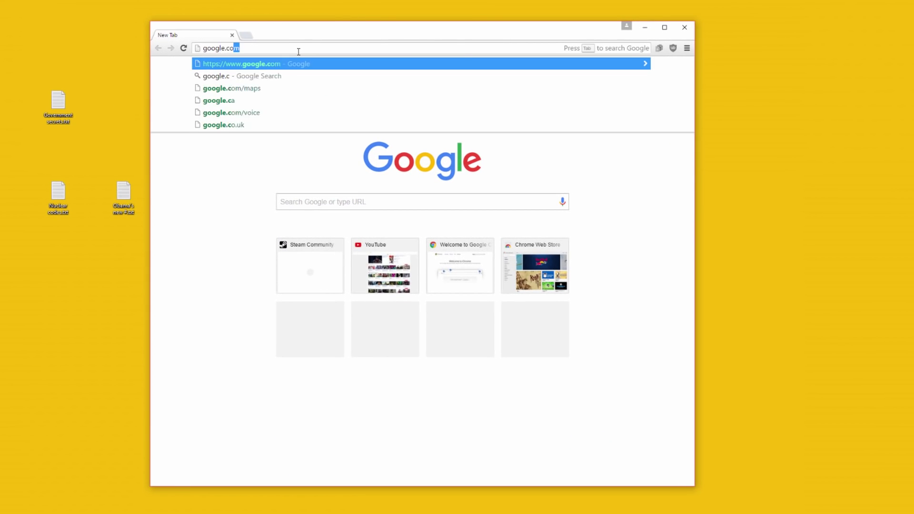
{"action": "key", "text": "Return"}
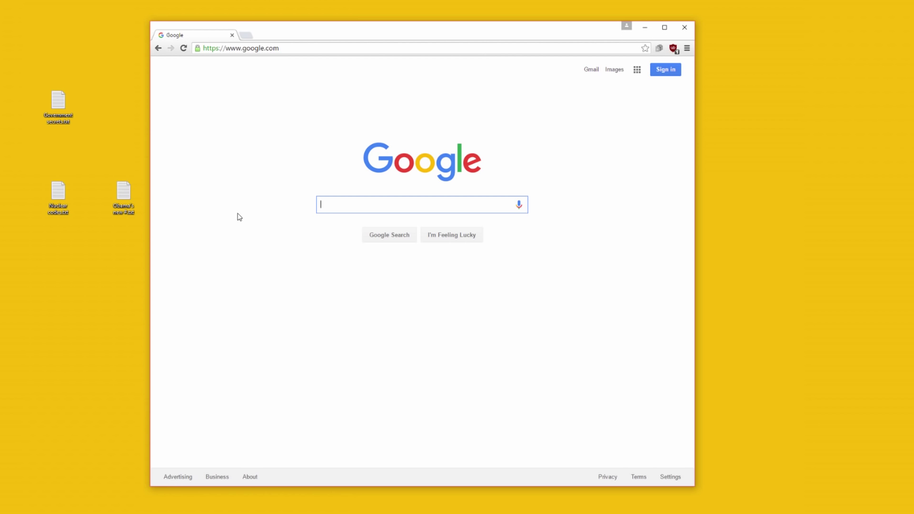
- Search Google for 'hello'
{"action": "left_click", "coordinate": [338, 207]}
{"action": "type", "text": "hello"}
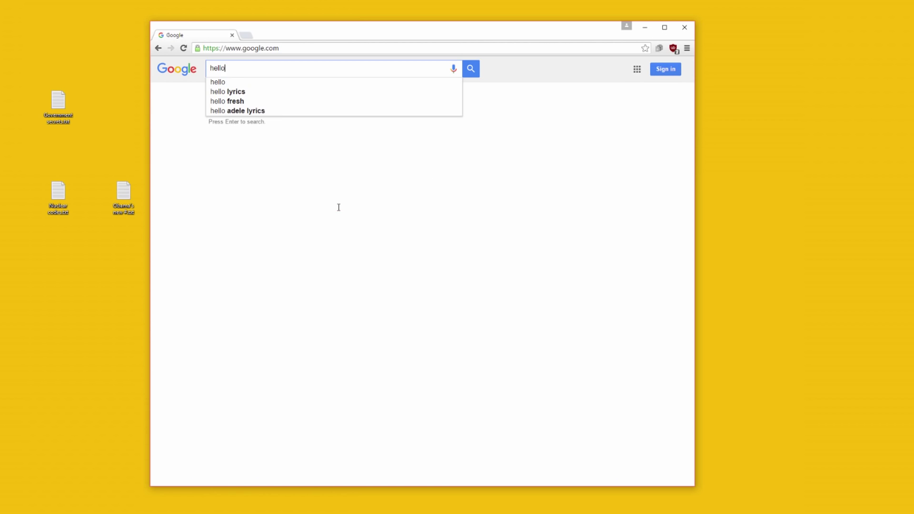
{"action": "key", "text": "Return"}
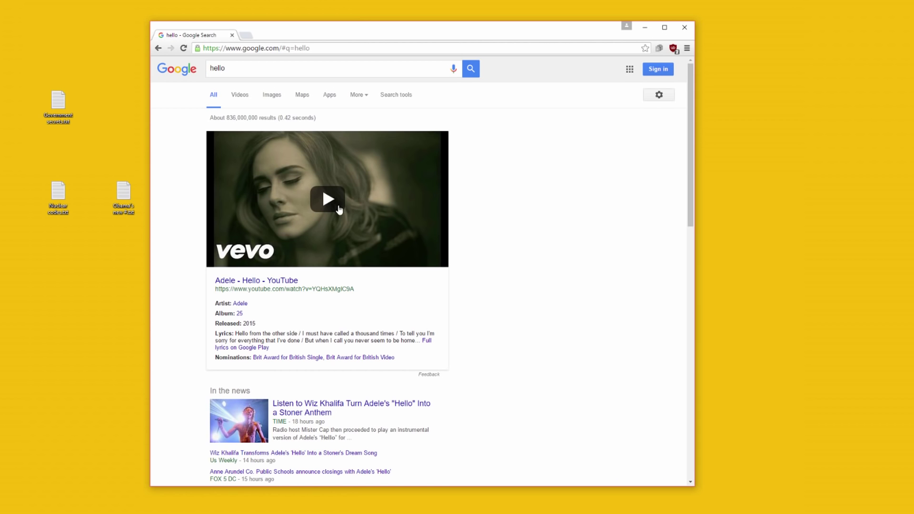
- Scroll through the 'hello' search results, then close Chrome
{"action": "scroll", "coordinate": [179, 235], "scroll_direction": "down", "scroll_amount": 5}
{"action": "scroll", "coordinate": [178, 238], "scroll_direction": "down", "scroll_amount": 4}
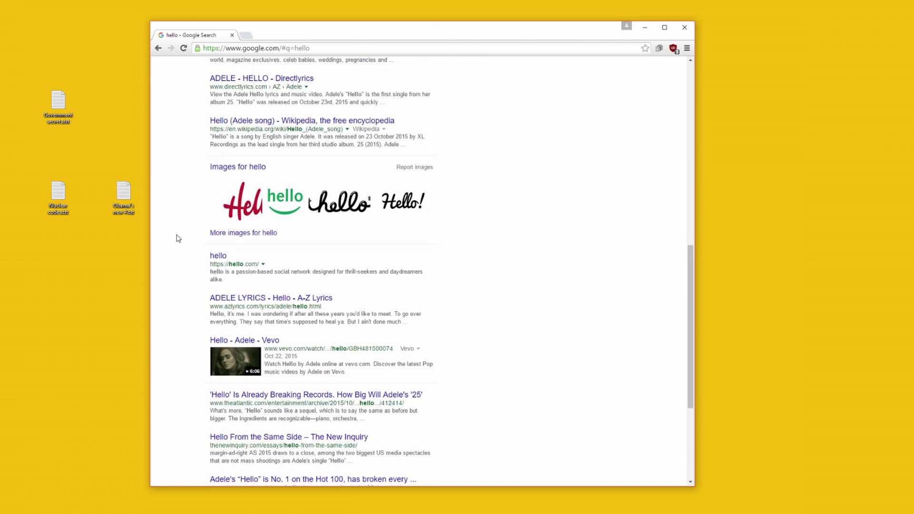
{"action": "scroll", "coordinate": [178, 238], "scroll_direction": "up", "scroll_amount": 10}
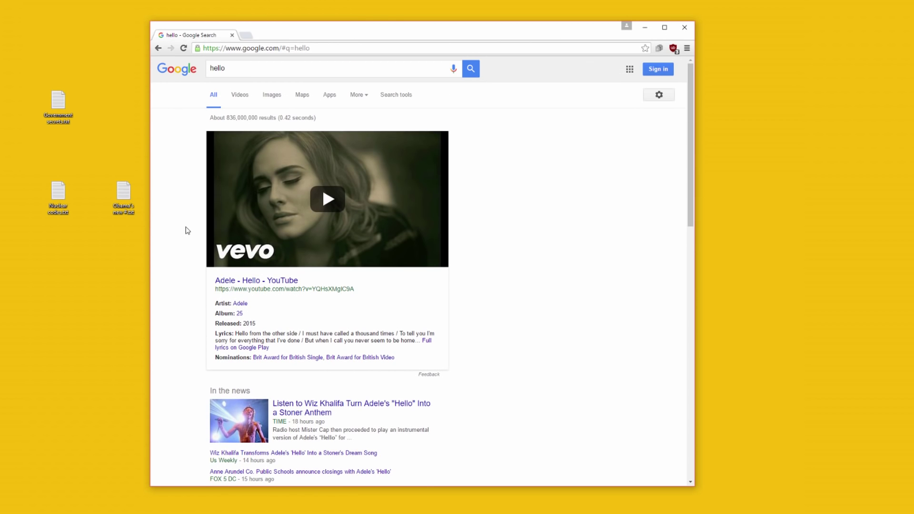
{"action": "scroll", "coordinate": [189, 276], "scroll_direction": "down", "scroll_amount": 6}
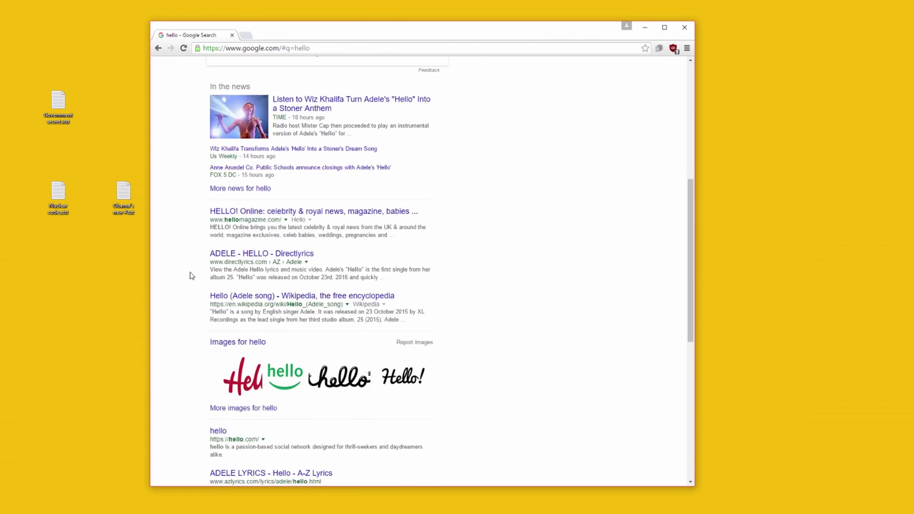
{"action": "scroll", "coordinate": [189, 275], "scroll_direction": "up", "scroll_amount": 6}
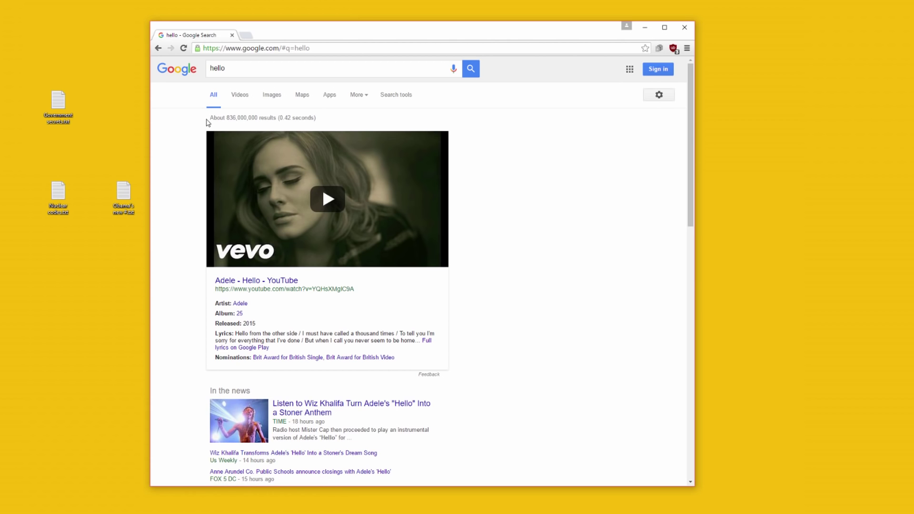
{"action": "scroll", "coordinate": [185, 223], "scroll_direction": "down", "scroll_amount": 2}
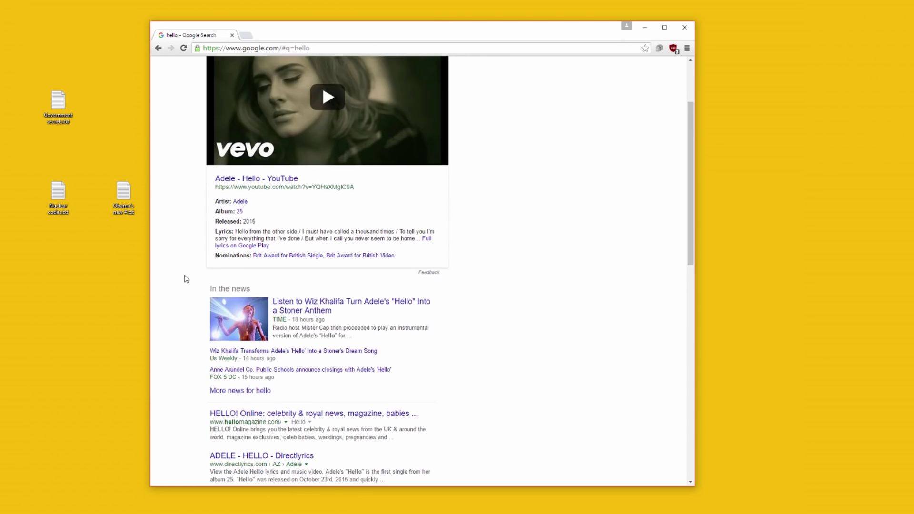
{"action": "scroll", "coordinate": [186, 281], "scroll_direction": "up", "scroll_amount": 2}
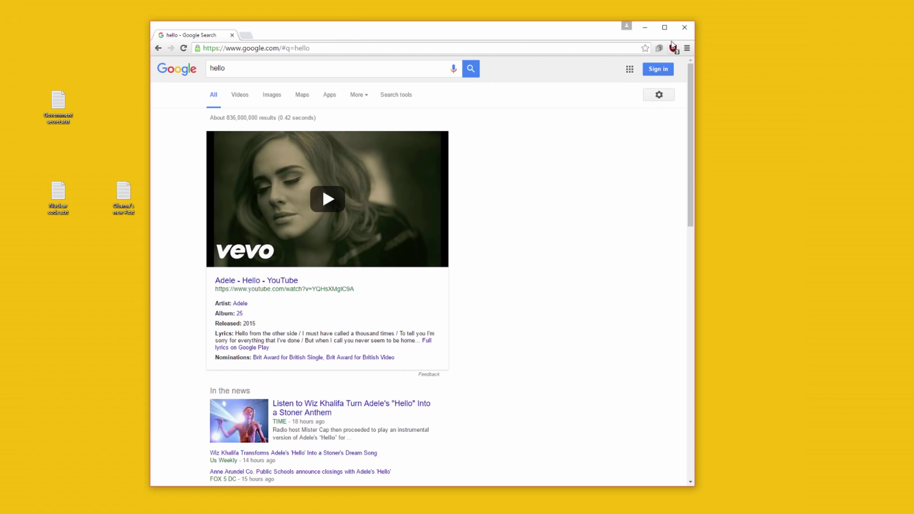
{"action": "left_click", "coordinate": [684, 30]}
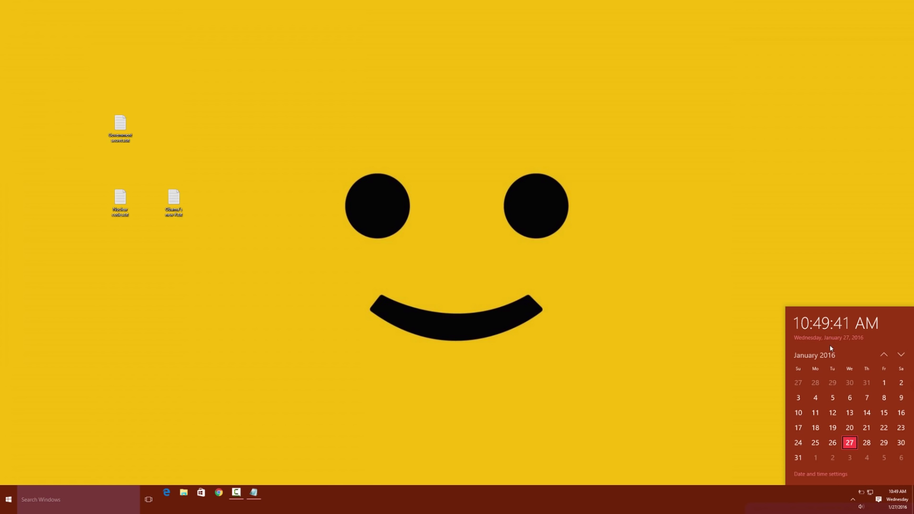
{"action": "left_click", "coordinate": [499, 324]}
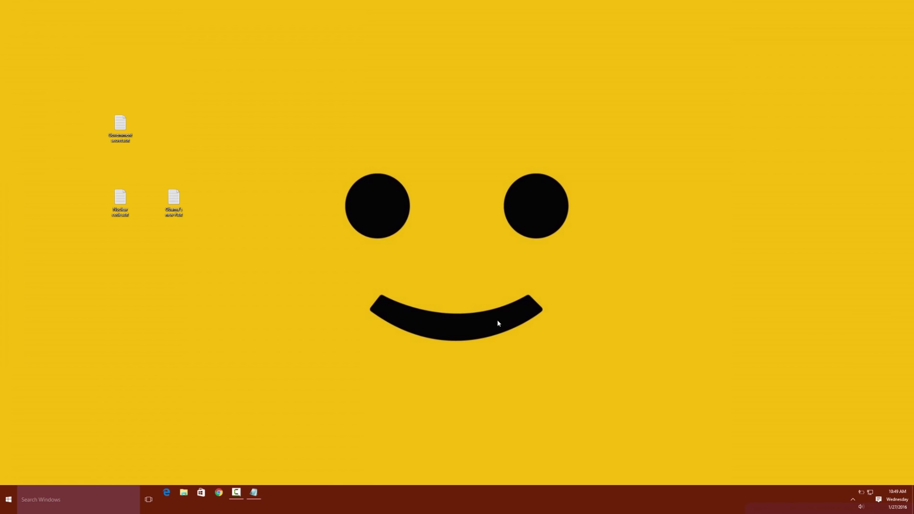